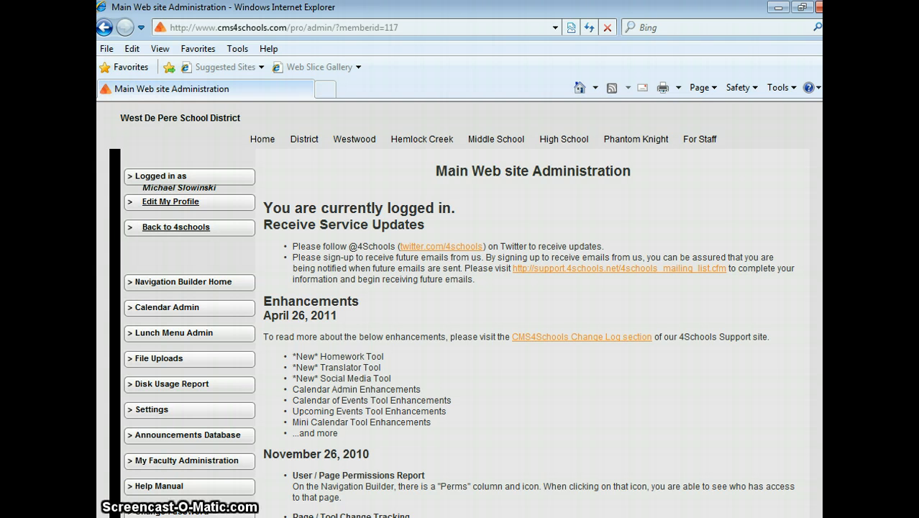
- Open the faculty profile for editing, add a blank browser tab and copy the Faculty Folder web address
click(230, 207)
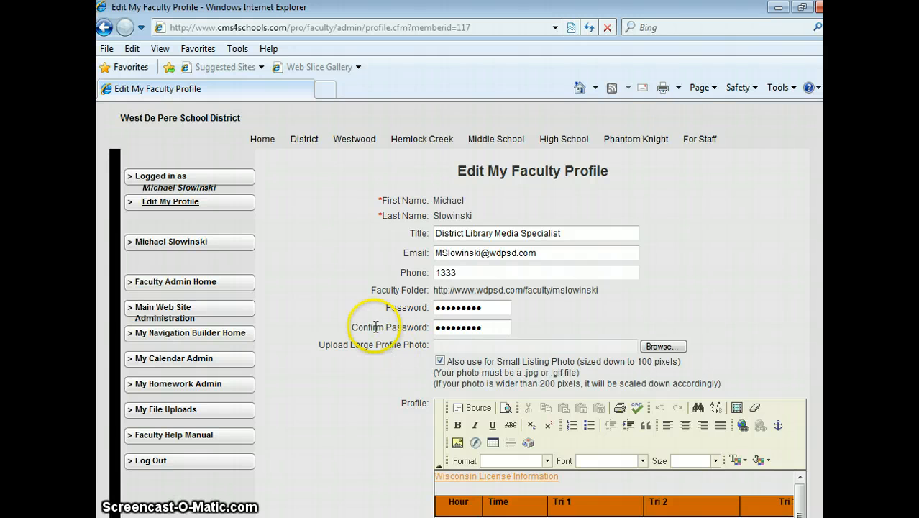
click(322, 92)
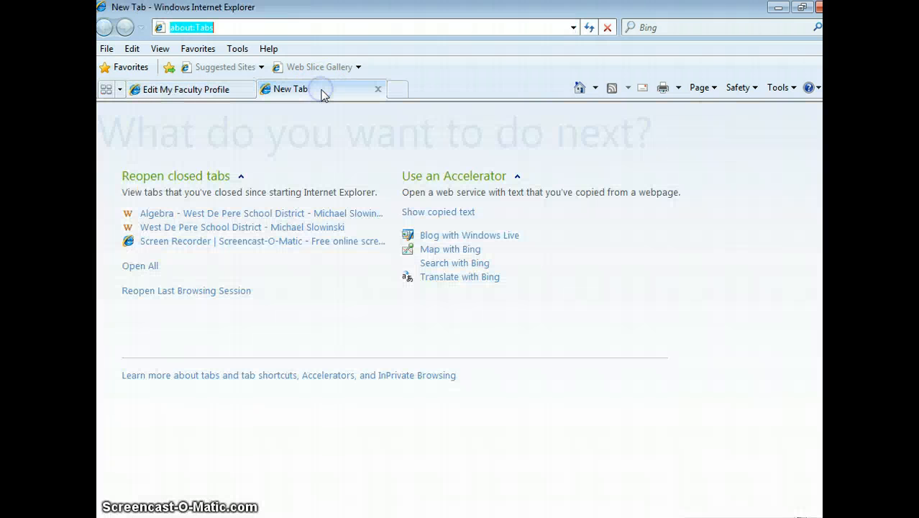
click(224, 91)
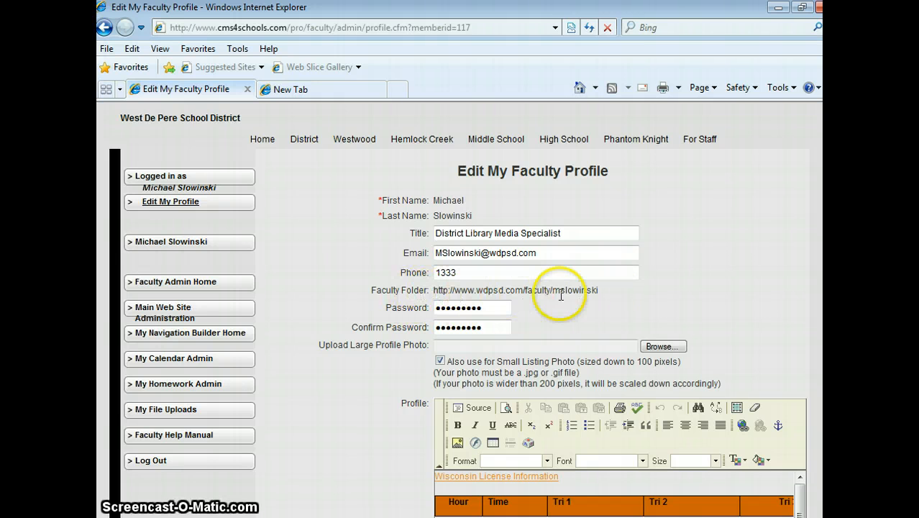
drag(600, 290, 451, 295)
right_click(487, 290)
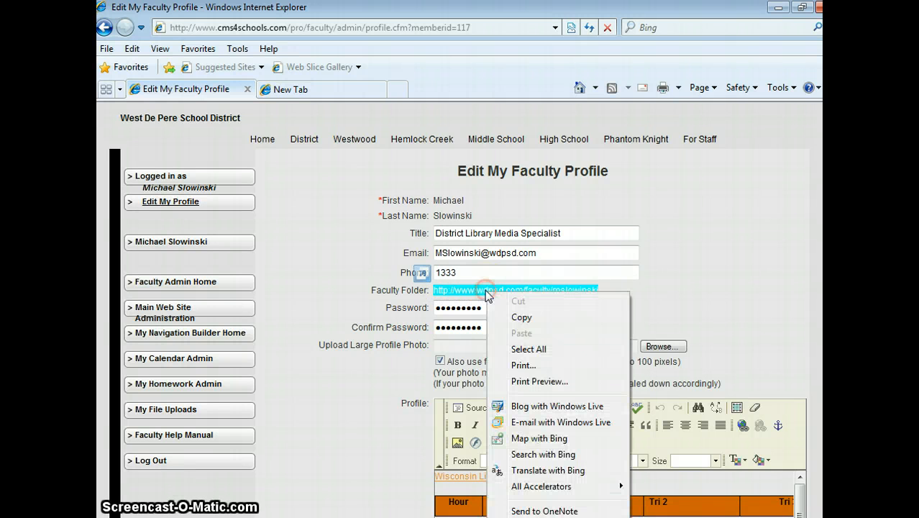
click(523, 317)
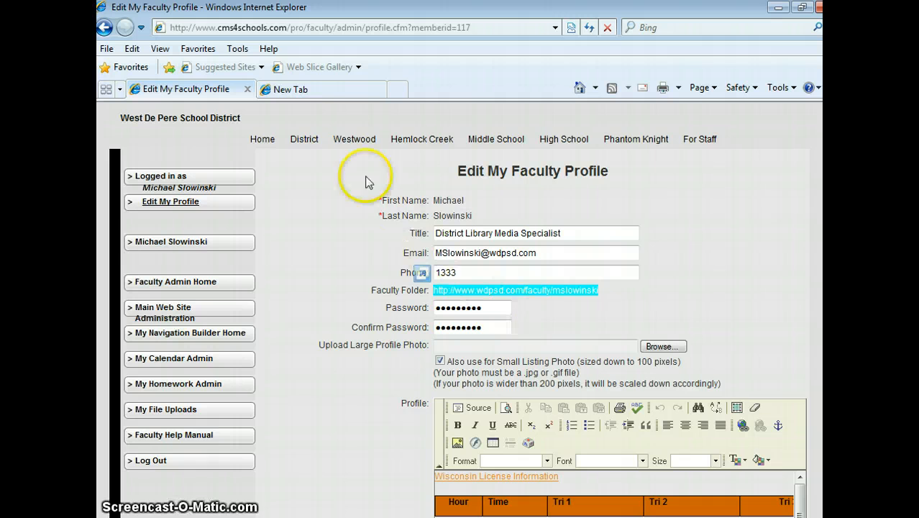
- Load the copied Faculty Folder address in the blank tab and view the public faculty page down to its schedule table
click(316, 89)
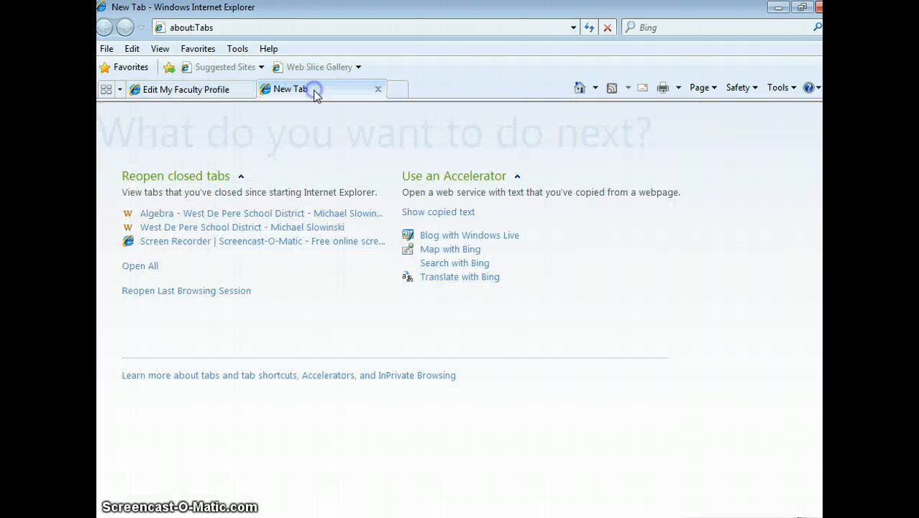
click(204, 27)
right_click(205, 27)
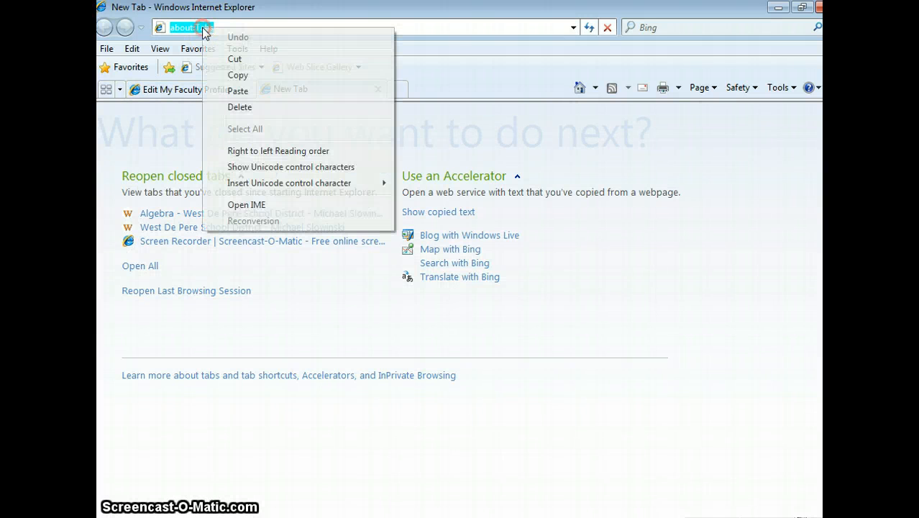
click(240, 91)
key(Return)
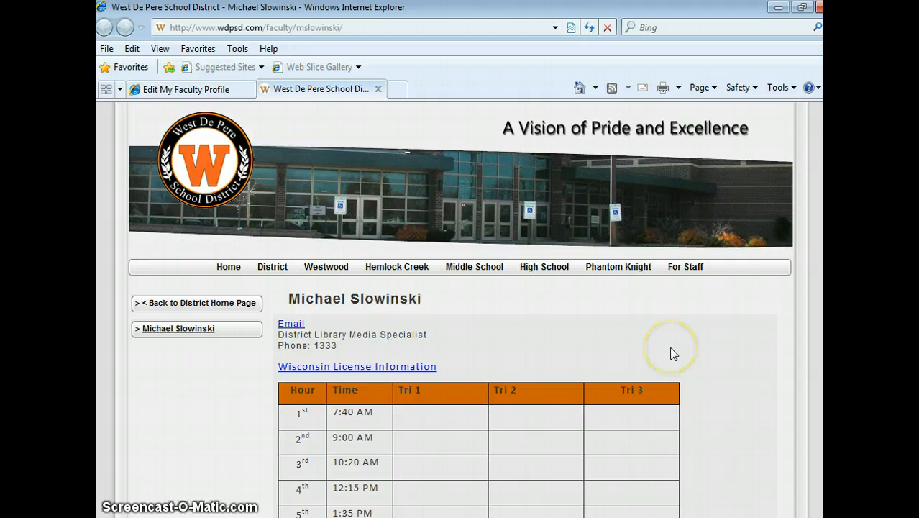
scroll(672, 352, down, 2)
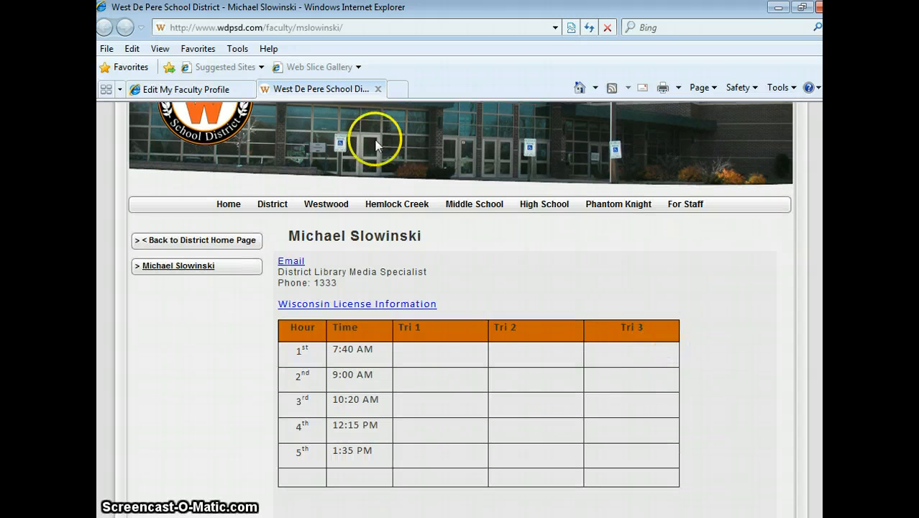
- Back in the faculty administration, start a new page with the navigation link name Algebra and the type Internal Web Page
click(210, 92)
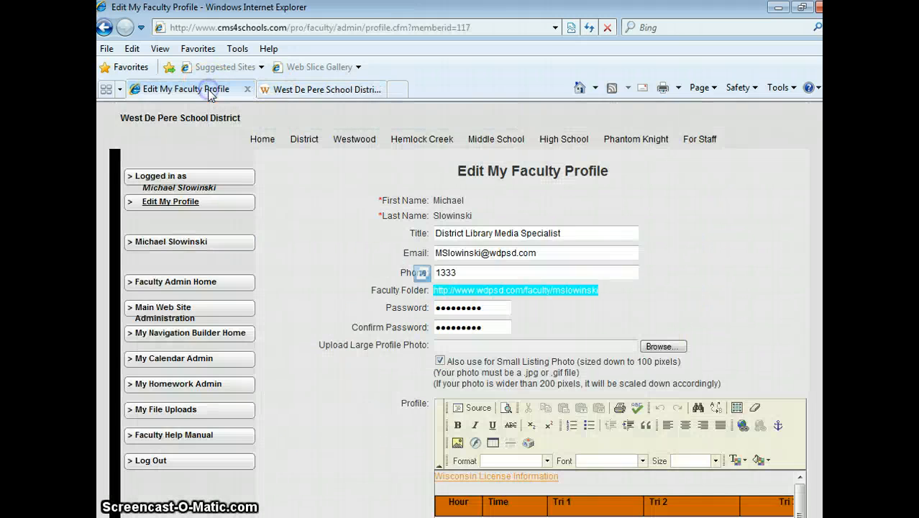
click(301, 306)
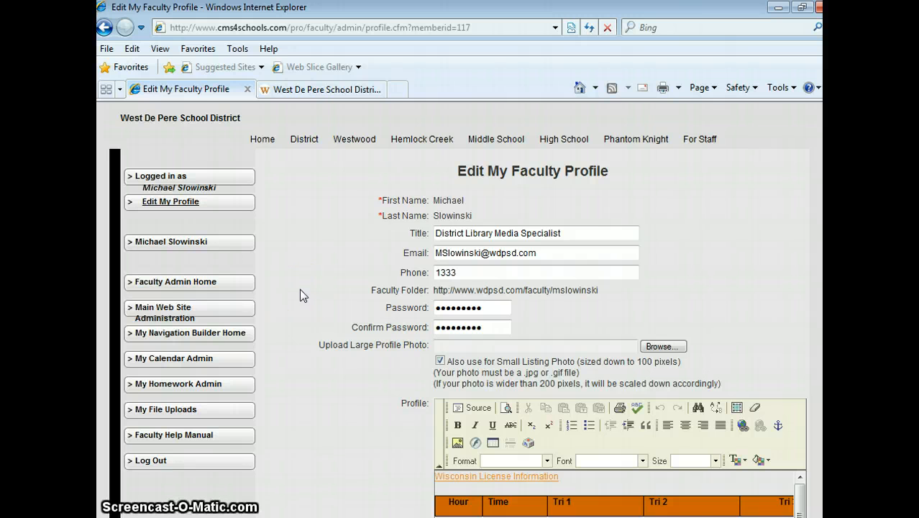
click(218, 245)
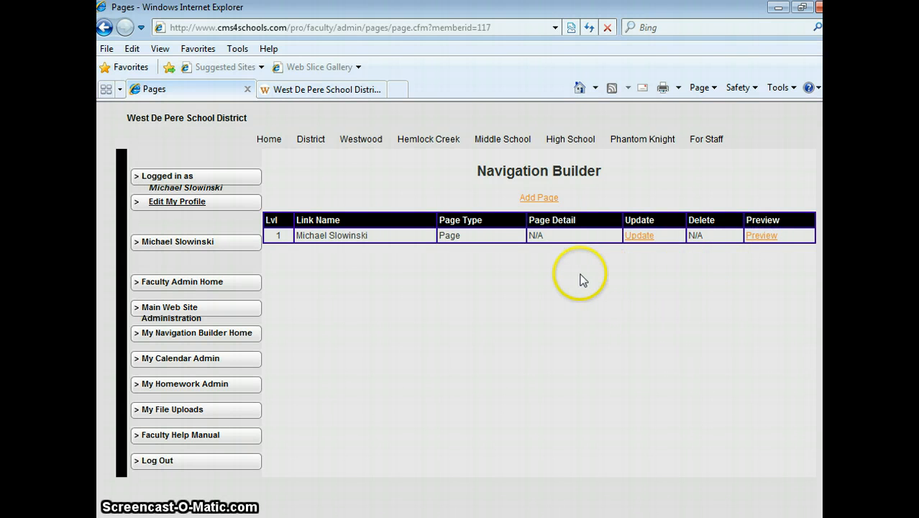
click(546, 202)
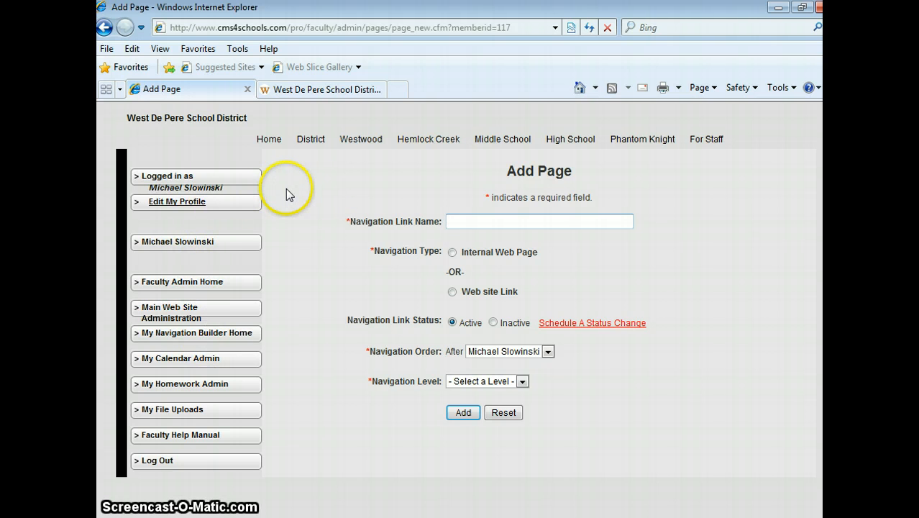
click(229, 248)
text(Algebra)
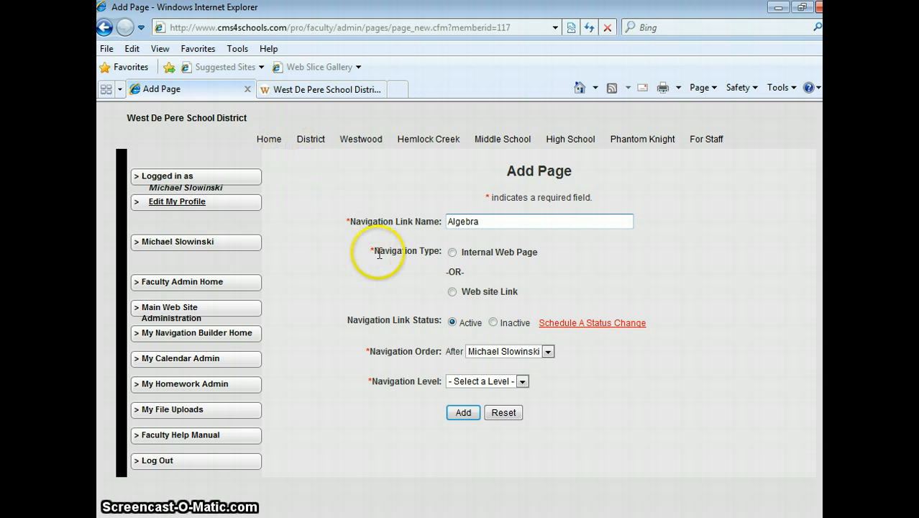
click(452, 253)
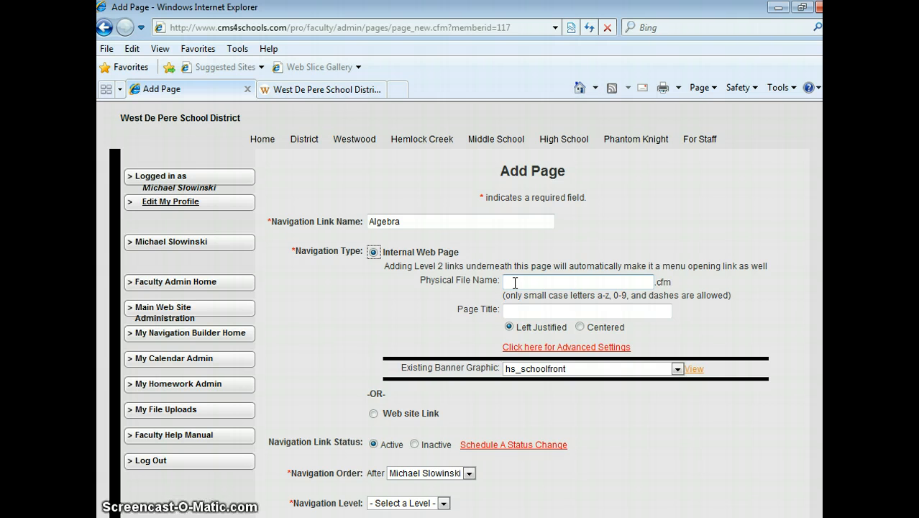
- Set the new page's physical file name to algebra and its page title to Algebra
click(515, 283)
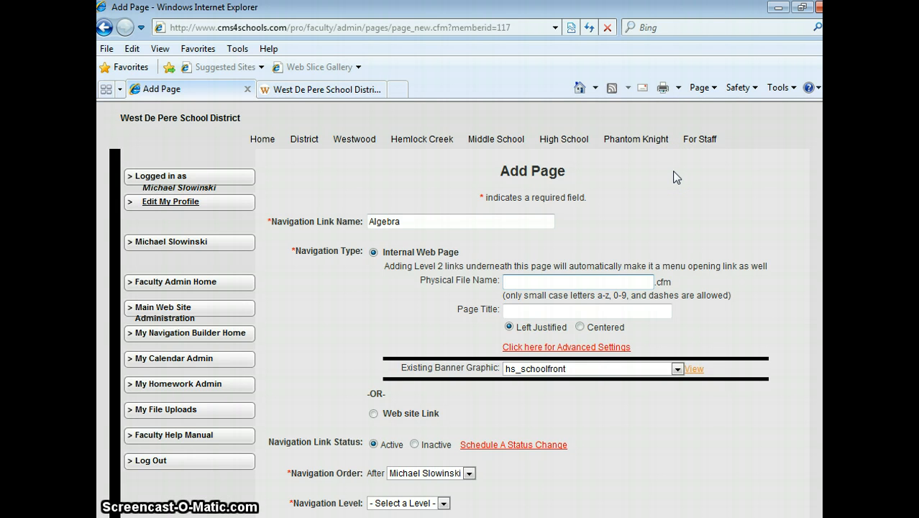
text(alge)
text(bra)
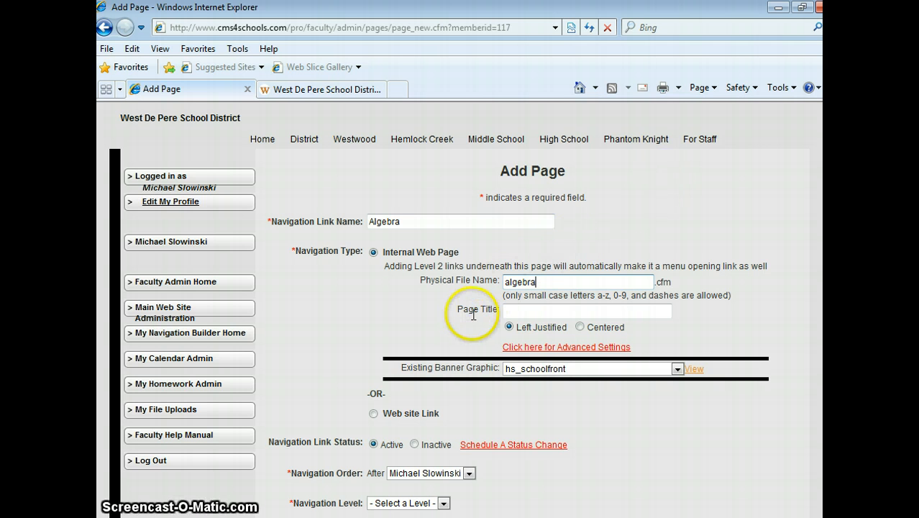
click(514, 315)
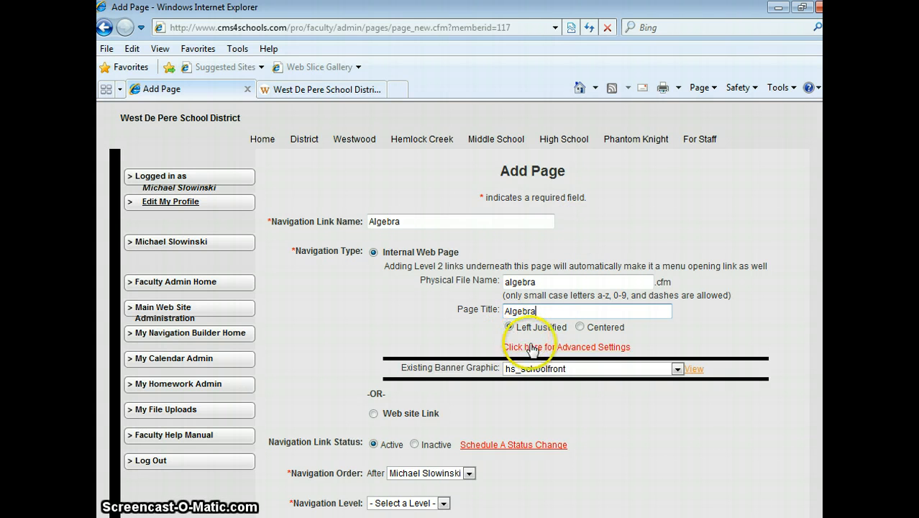
- Set the navigation level to 1 and add the Algebra page to the faculty site
scroll(634, 394, down, 1)
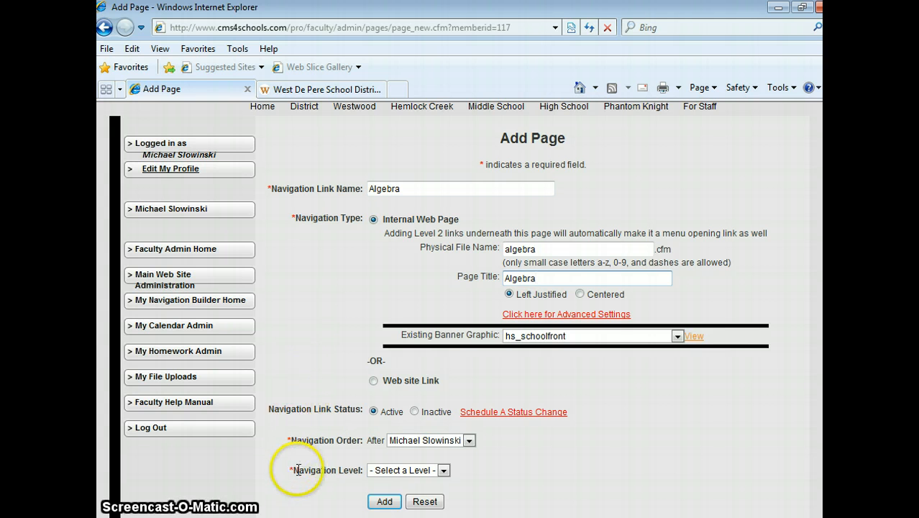
click(443, 471)
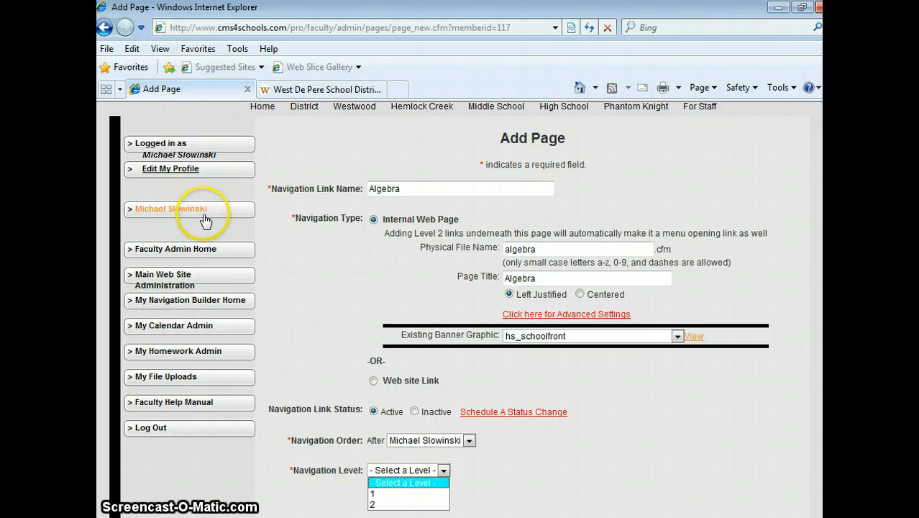
click(388, 494)
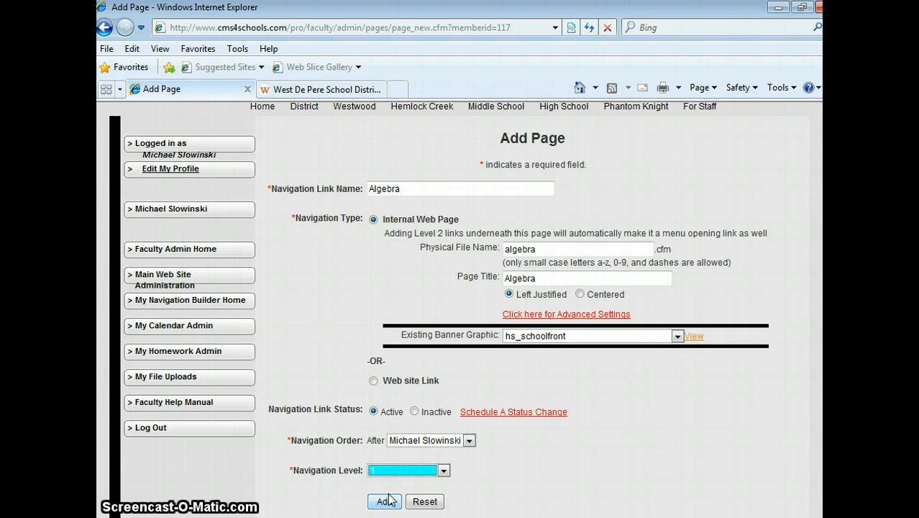
click(384, 502)
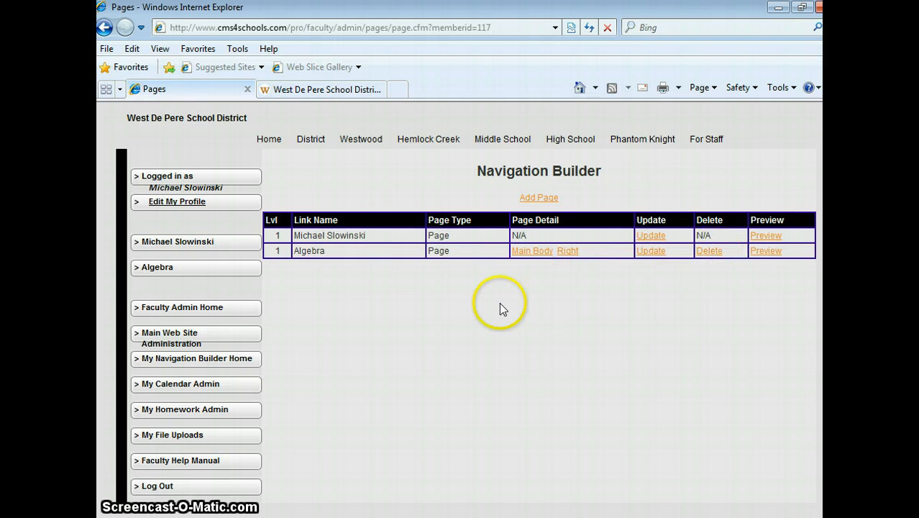
- Refresh the public faculty site and view its Algebra page before returning to the Navigation Builder
click(329, 91)
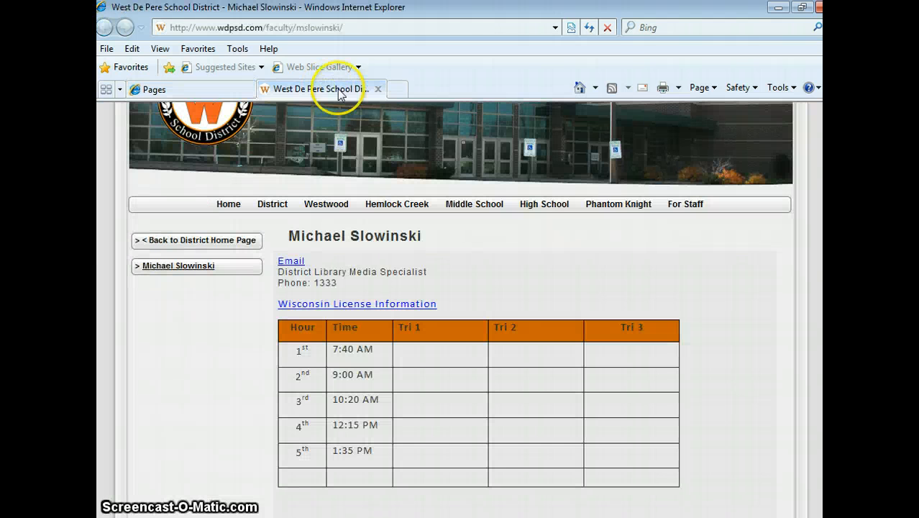
click(589, 29)
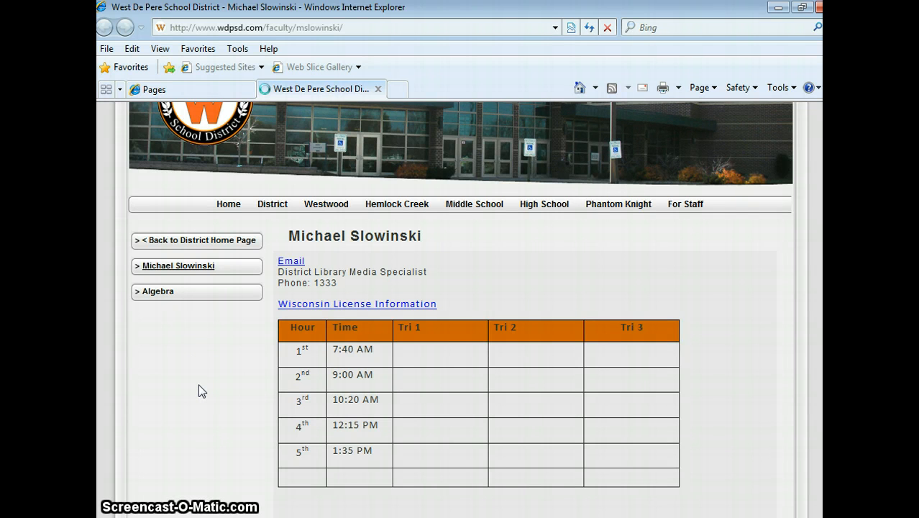
click(162, 294)
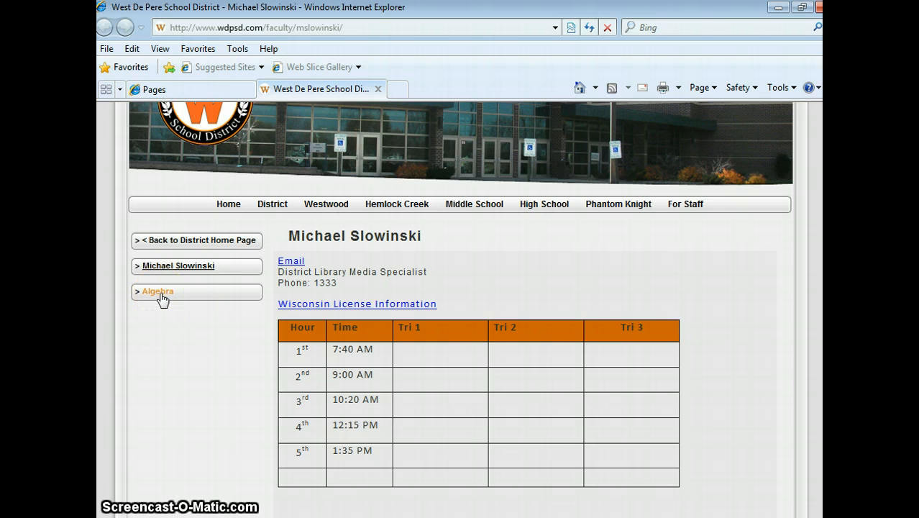
click(161, 294)
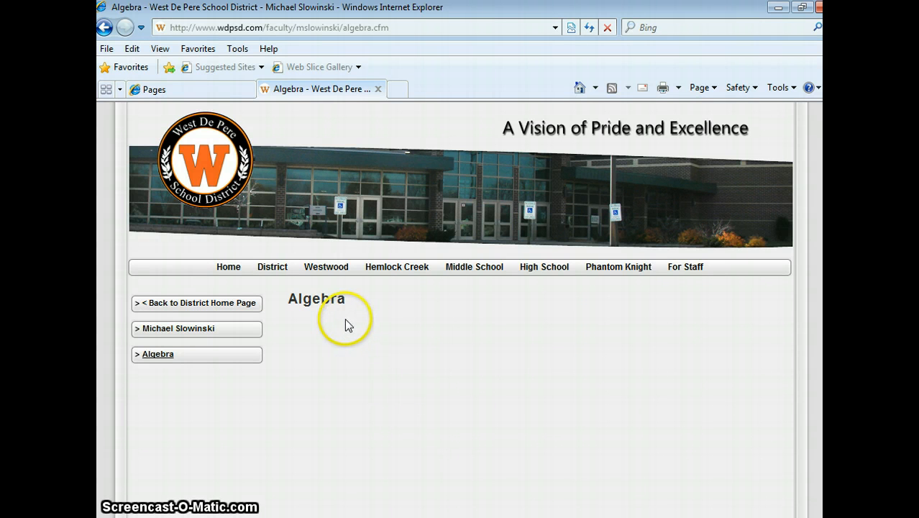
click(200, 92)
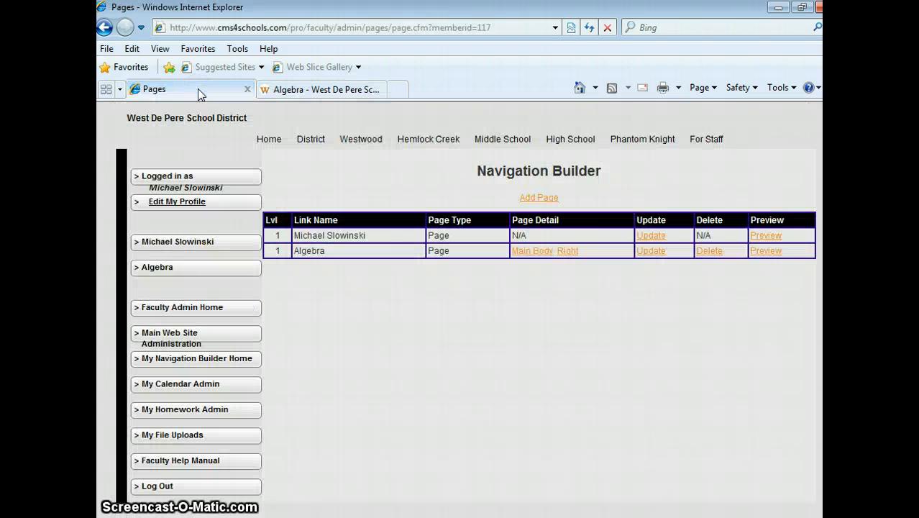